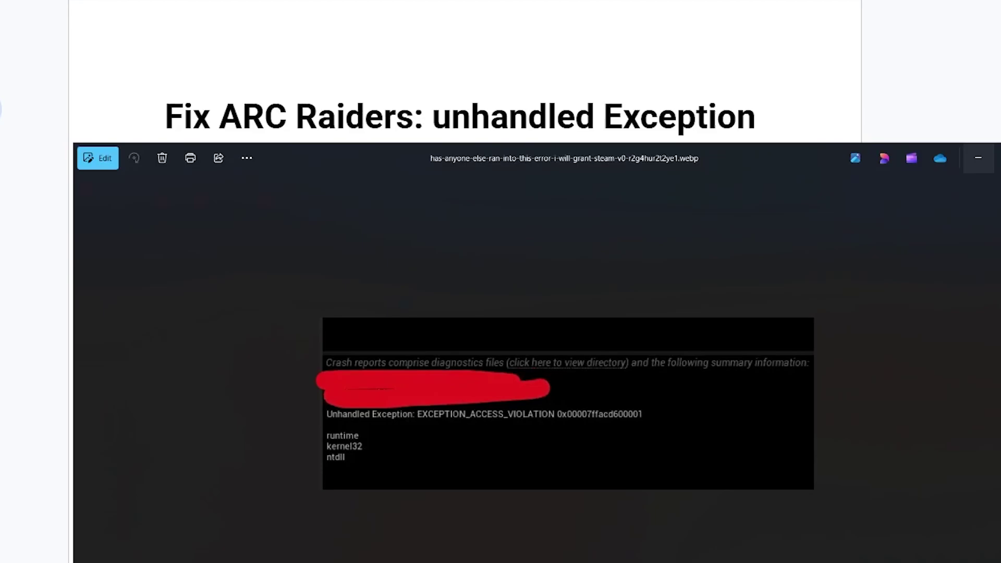
# Dismiss the crash report image to reveal the 'Fix ARC Raiders: unhandled Exception' guide.
pyautogui.click(392, 175)
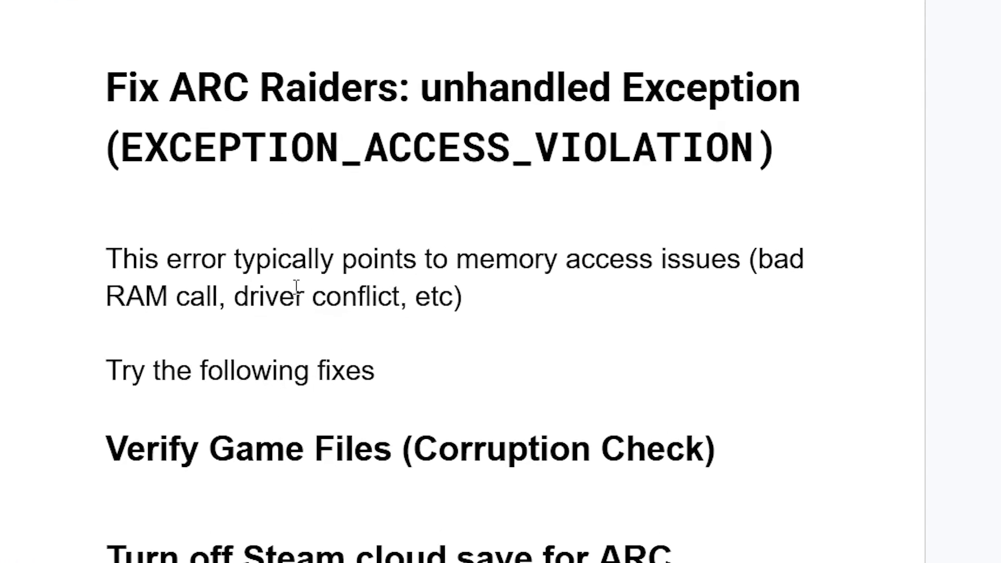
# Scroll the guide to the 'Turn off Steam cloud save' fix, then show the desktop with Win+D.
pyautogui.scroll(-2, 342, 279)
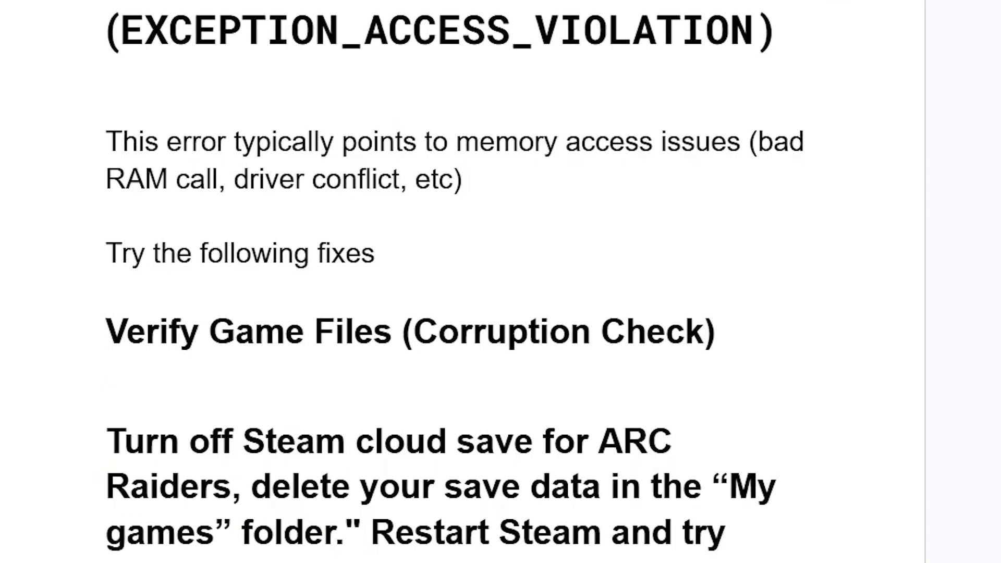
pyautogui.scroll(-4, 240, 84)
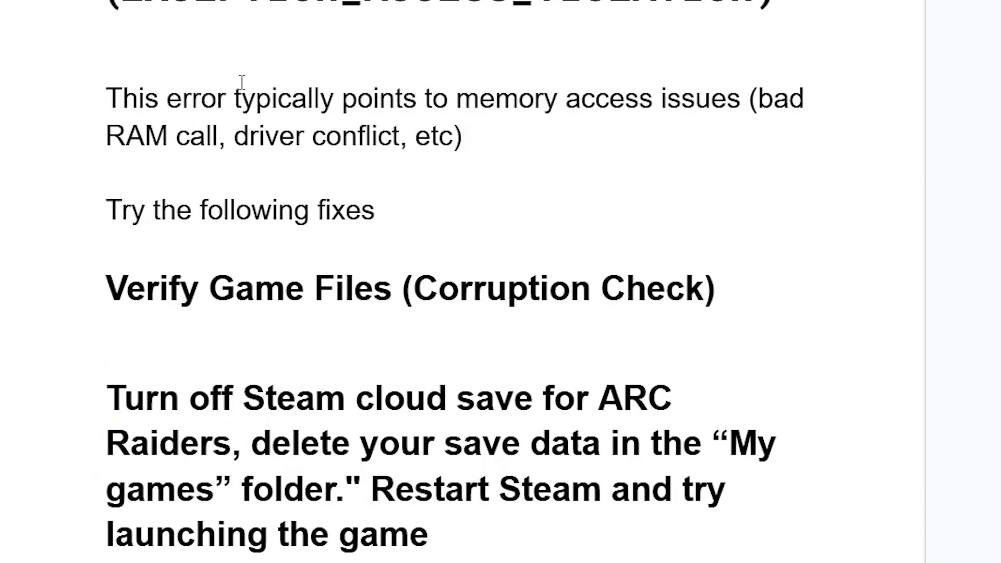
pyautogui.scroll(2, 237, 83)
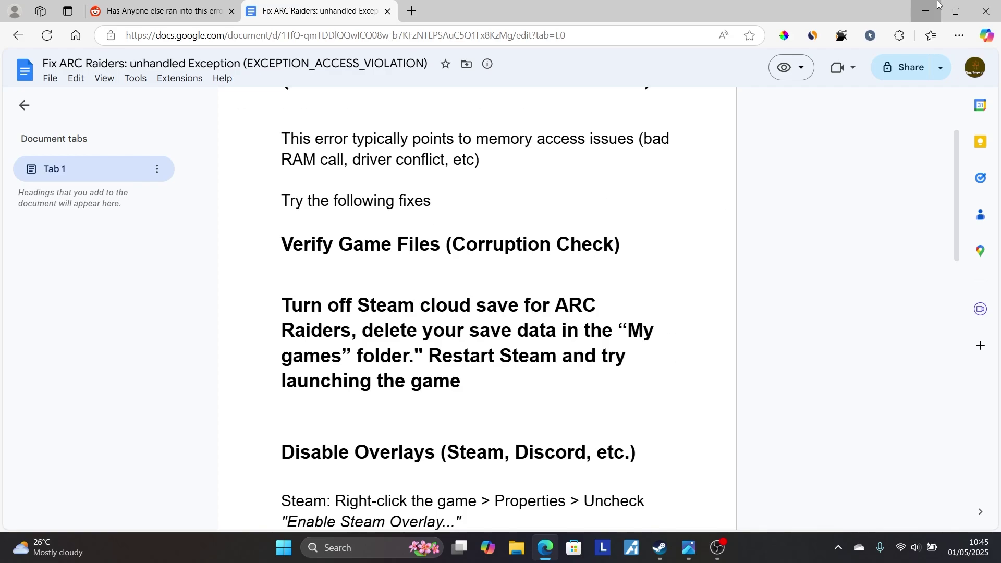
pyautogui.press('super+d')
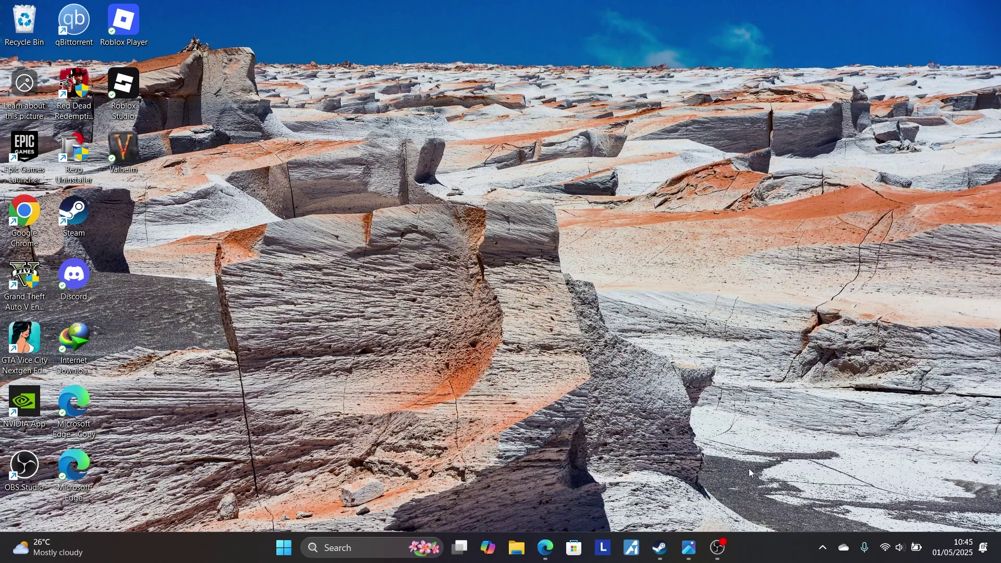
# Find Verify integrity of game files in Valheim's Installed Files properties, then close them and minimize Steam.
pyautogui.click(662, 548)
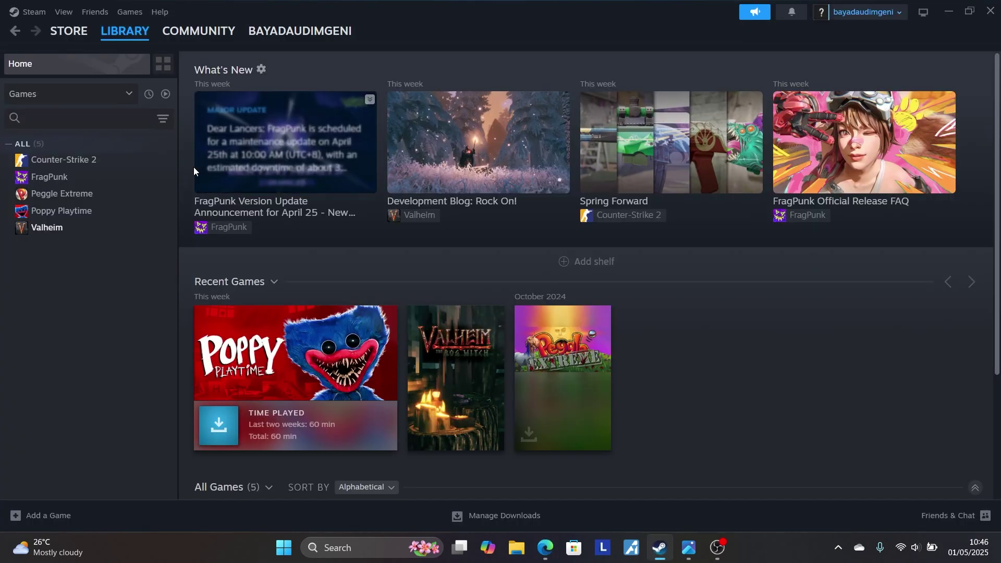
pyautogui.rightClick(80, 227)
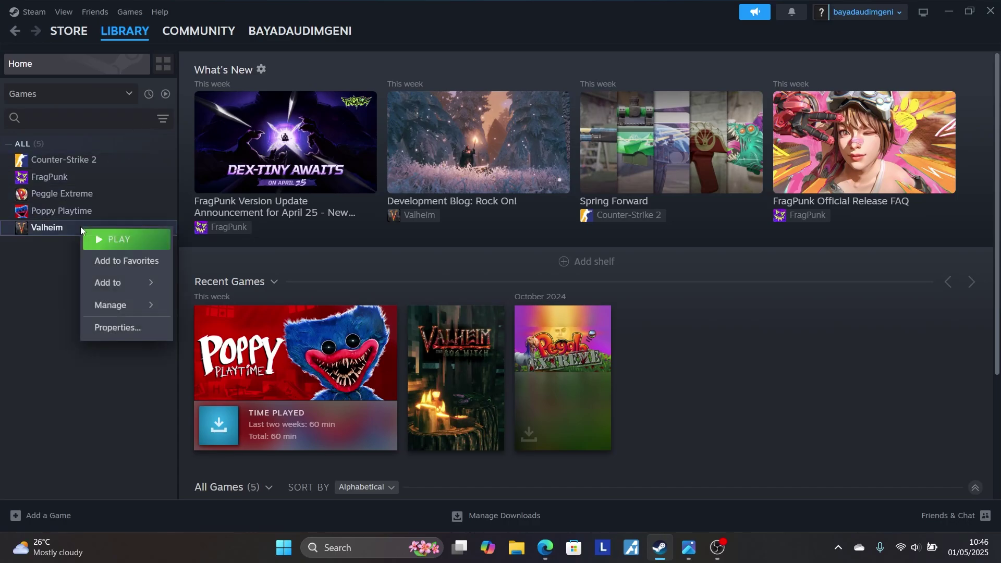
pyautogui.click(140, 328)
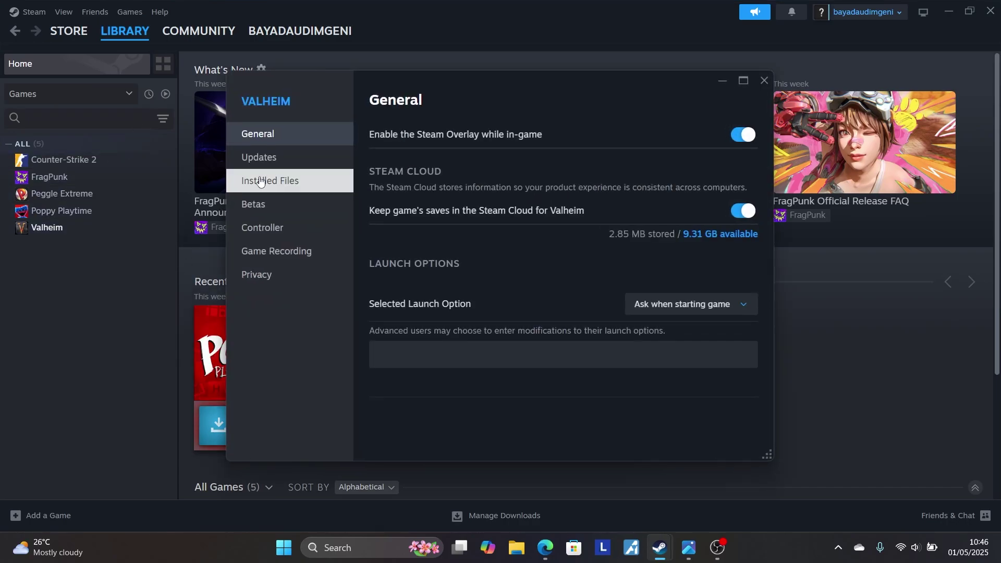
pyautogui.click(276, 187)
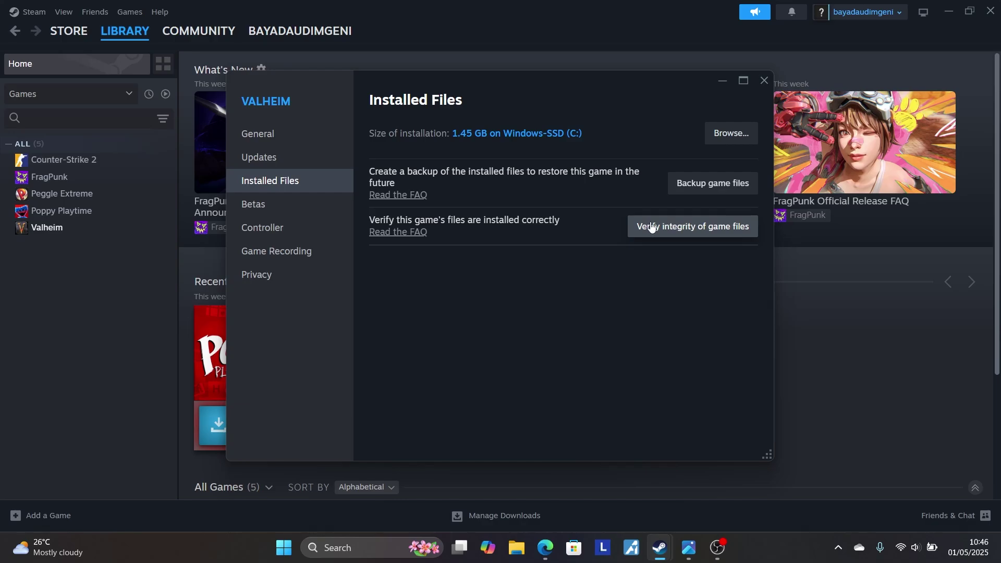
pyautogui.click(766, 81)
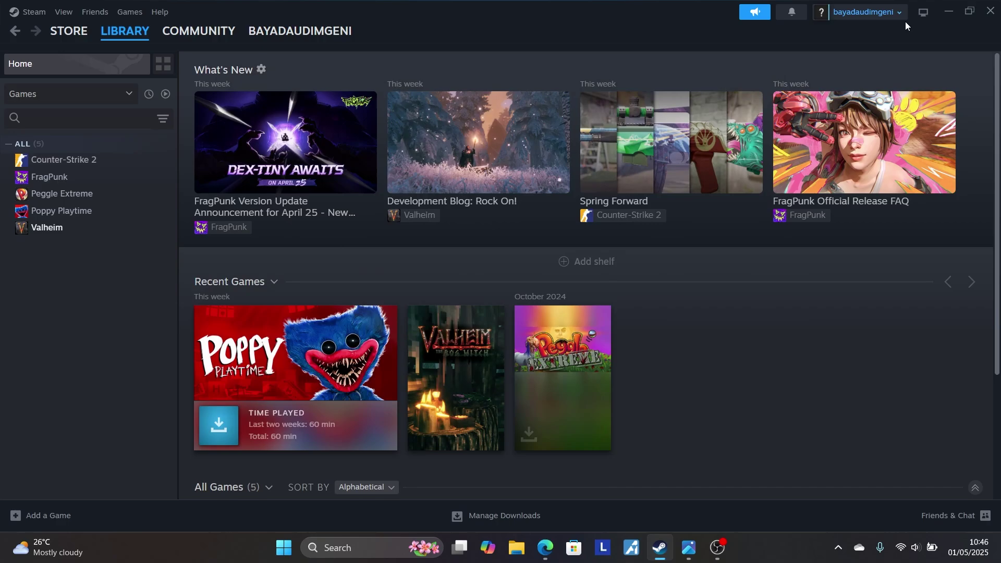
pyautogui.click(949, 12)
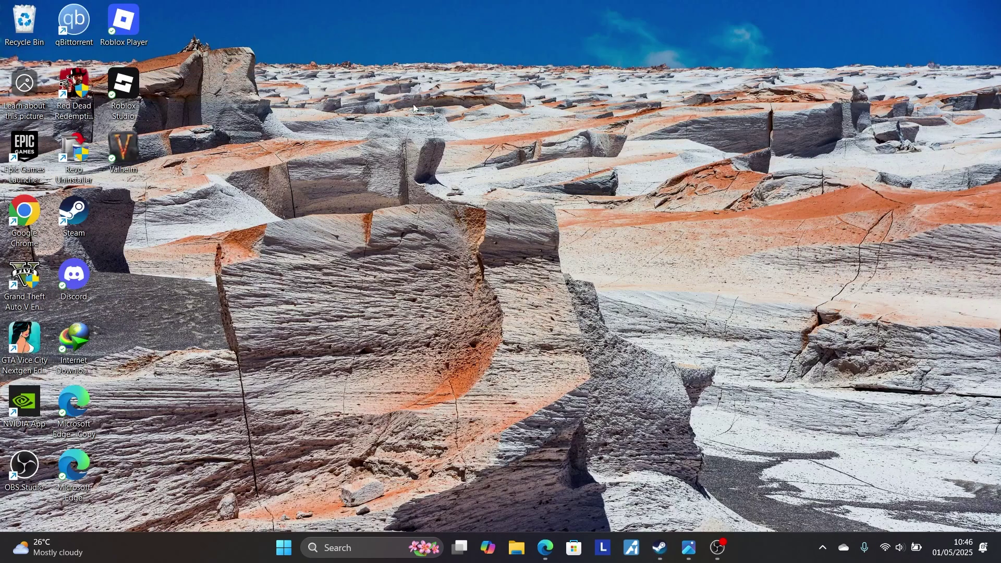
# Bring the guide back in Edge and scroll through its list of fixes.
pyautogui.click(546, 548)
pyautogui.scroll(2, 460, 326)
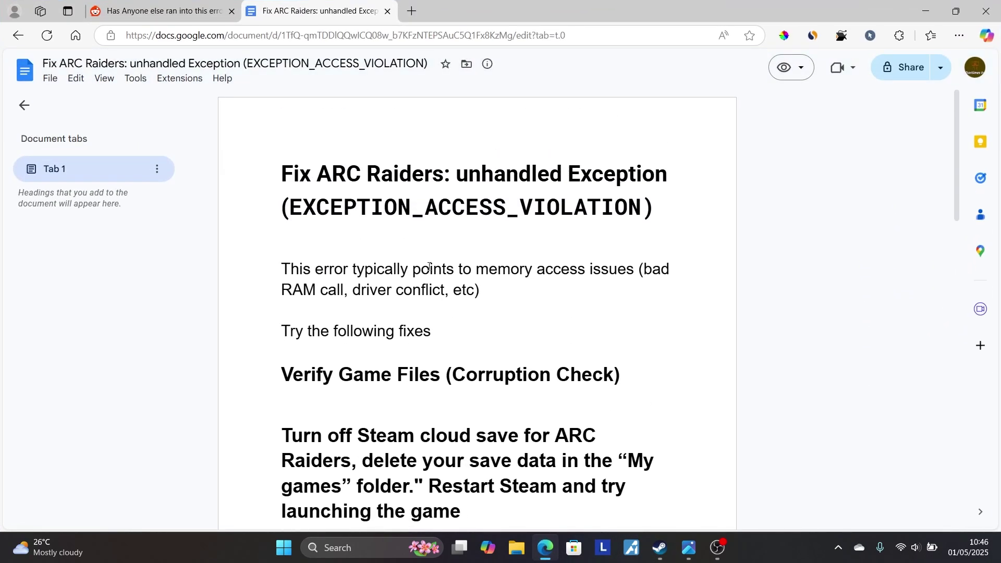
pyautogui.scroll(-4, 427, 268)
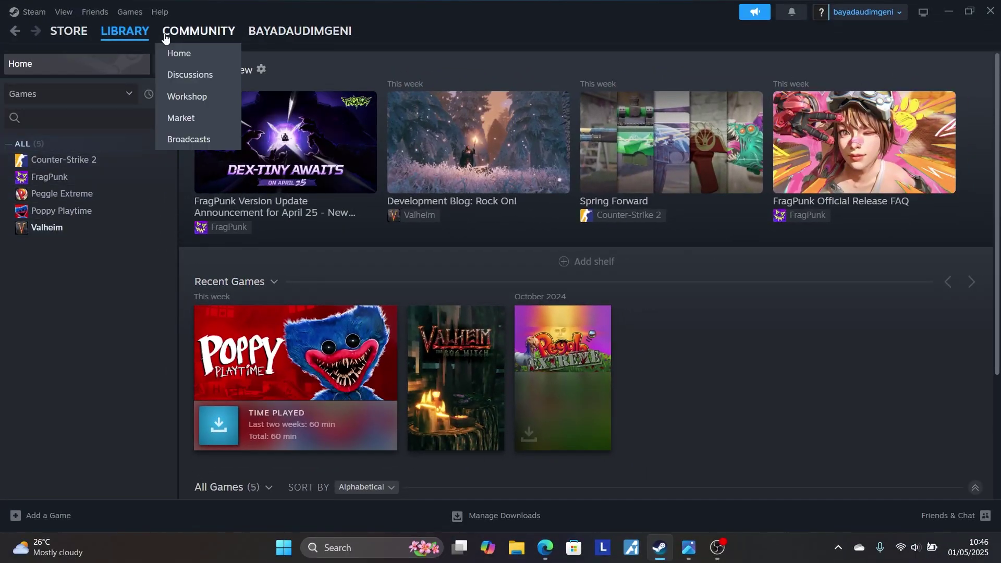
# Check the Steam Cloud setting on Valheim's General properties, then close them and minimize Steam.
pyautogui.rightClick(60, 227)
pyautogui.click(110, 329)
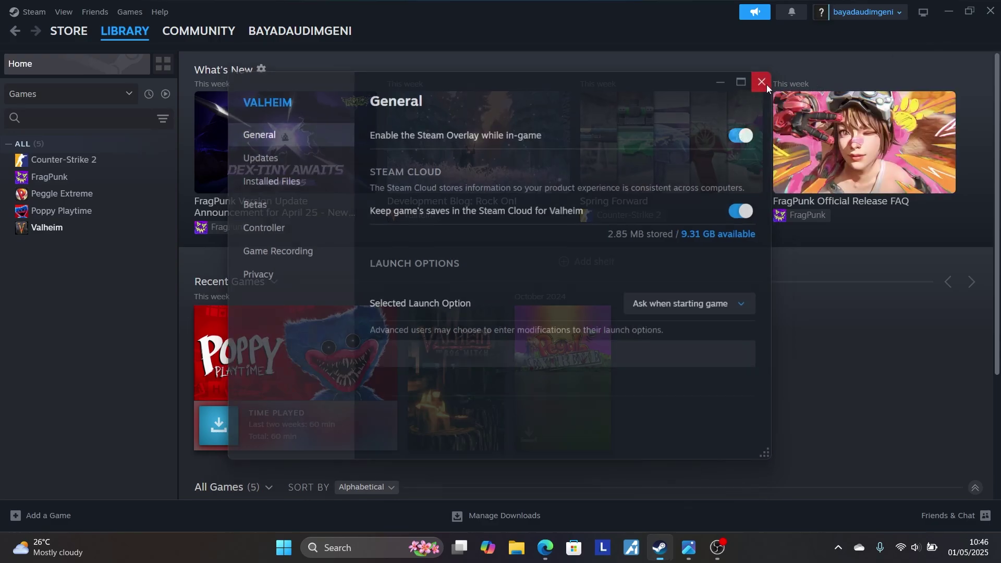
pyautogui.click(765, 81)
pyautogui.click(950, 11)
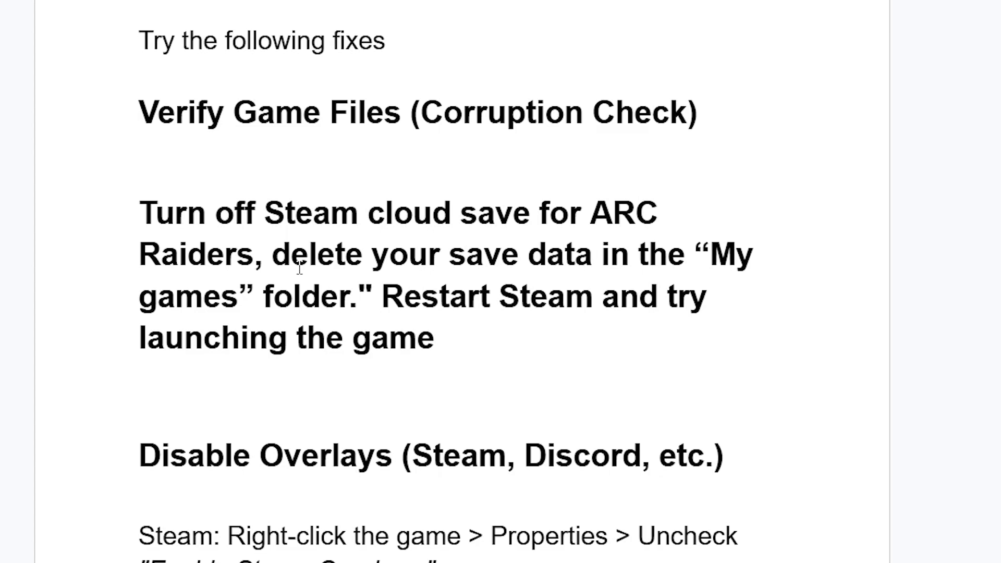
# Scroll the guide to the 'Disable Overlays (Steam, Discord, etc.)' heading.
pyautogui.scroll(-4, 303, 313)
pyautogui.scroll(1, 304, 345)
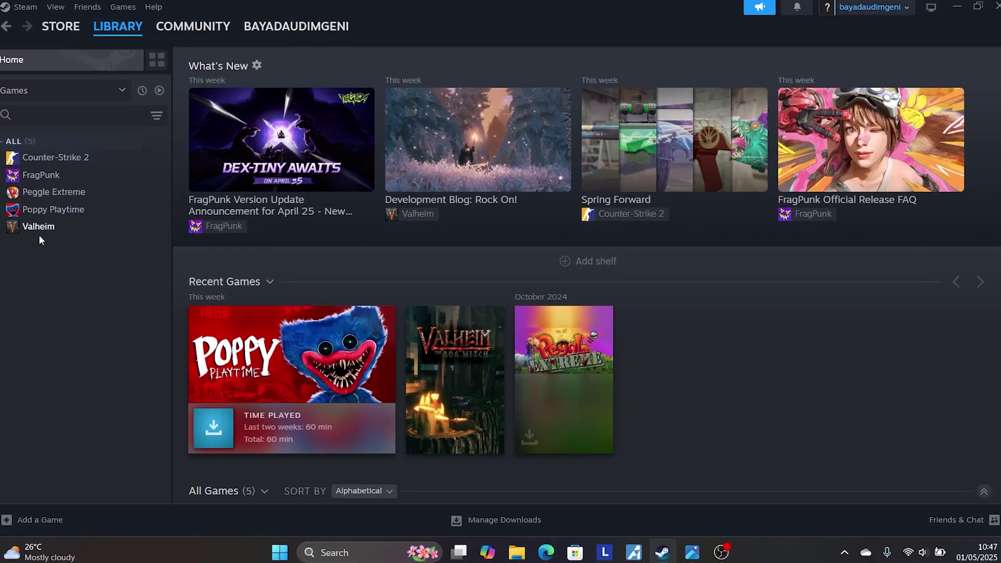
# View Valheim's 'Enable the Steam Overlay while in-game' setting, leave it on, and minimize Steam.
pyautogui.rightClick(48, 228)
pyautogui.click(97, 325)
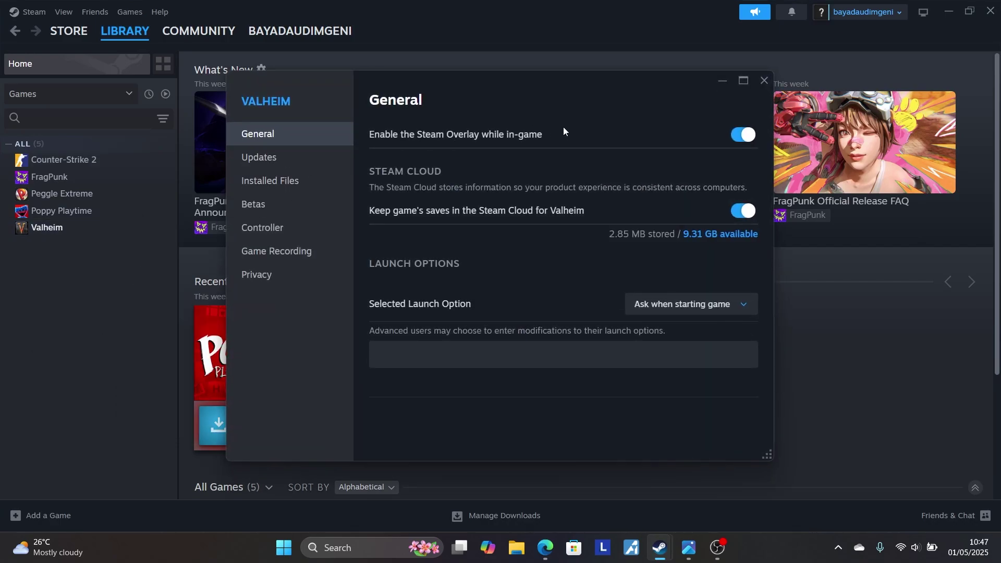
pyautogui.click(765, 81)
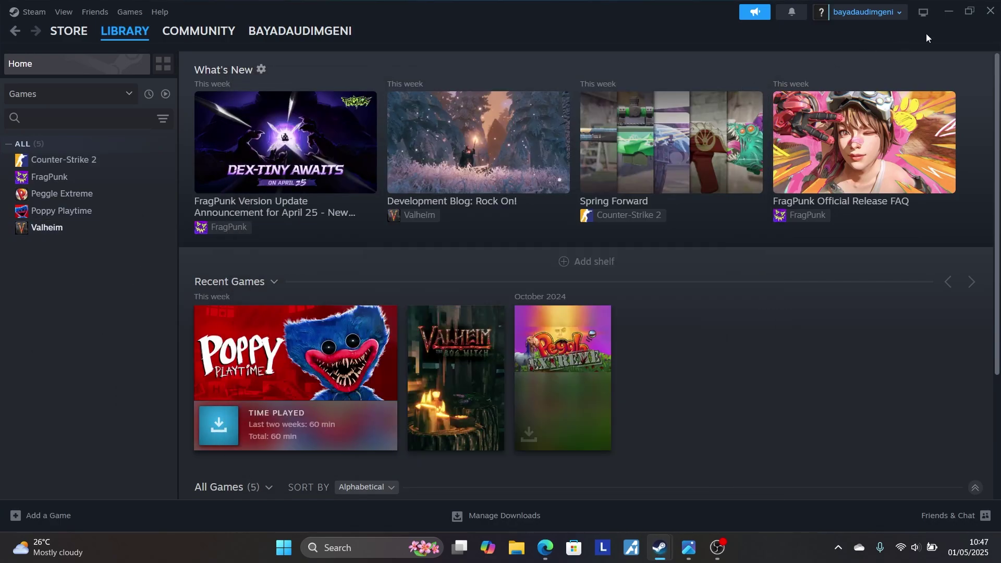
pyautogui.click(950, 14)
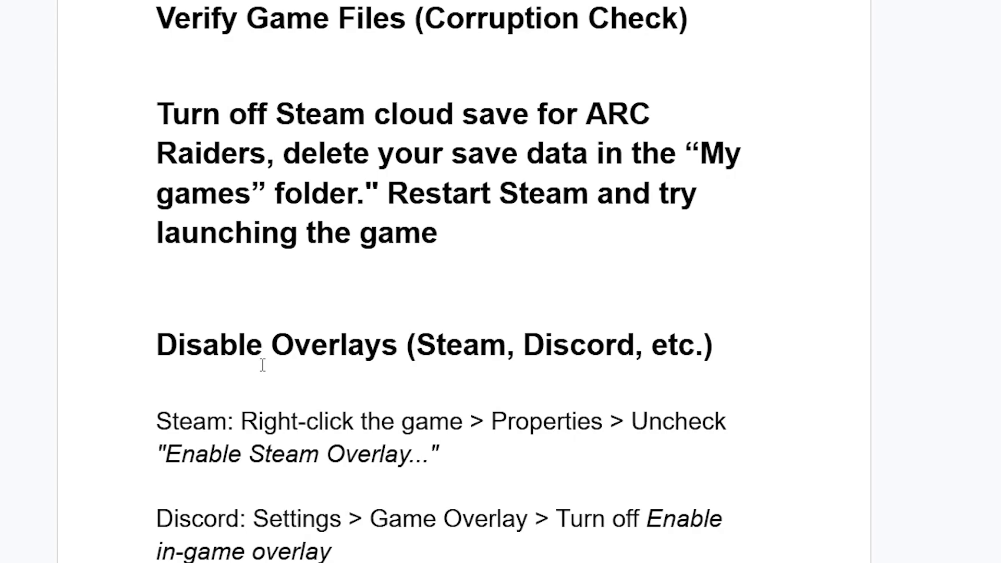
# Scroll down to the 'Update GPU Drivers (Clean Install)' section.
pyautogui.scroll(-7, 263, 365)
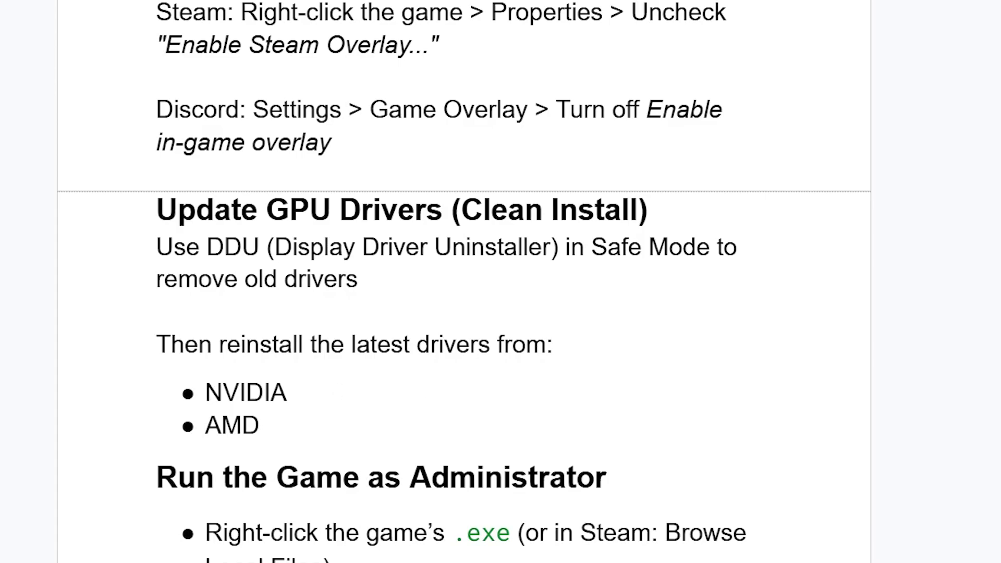
# Launch NVIDIA App via Start search 'nvi' and confirm Game Ready Driver 576.28 is up to date.
pyautogui.press('super')
pyautogui.write('nvi')
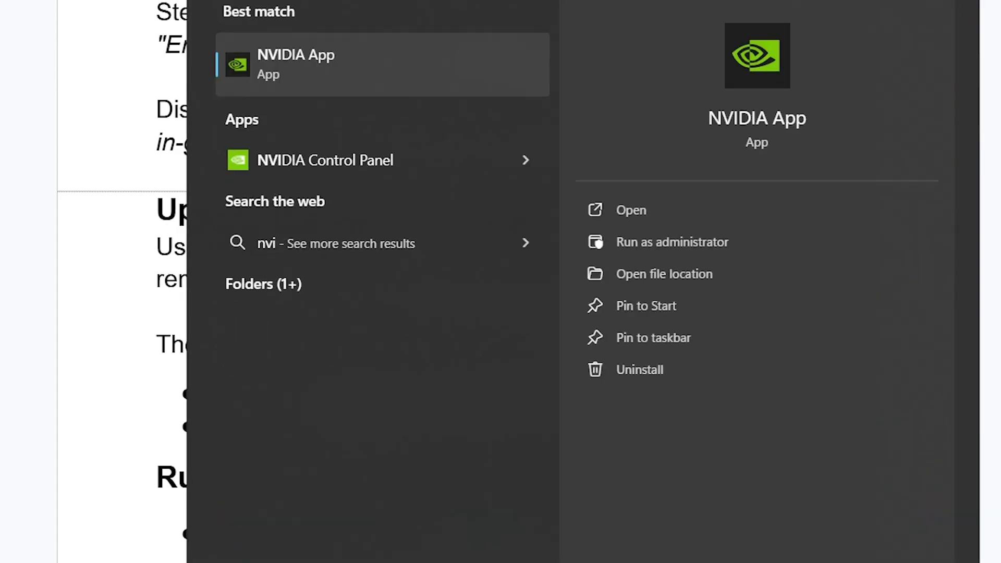
pyautogui.click(669, 214)
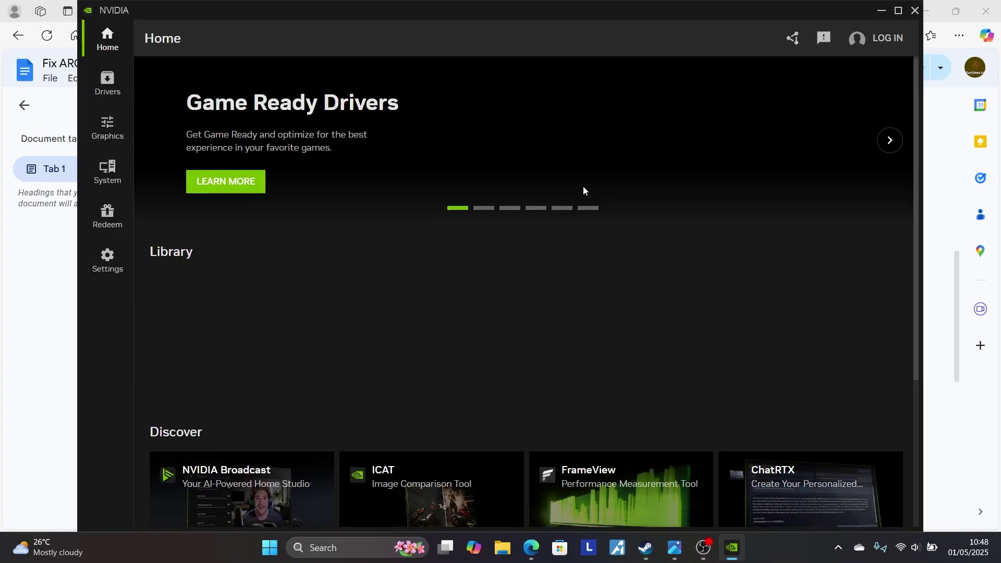
pyautogui.click(117, 90)
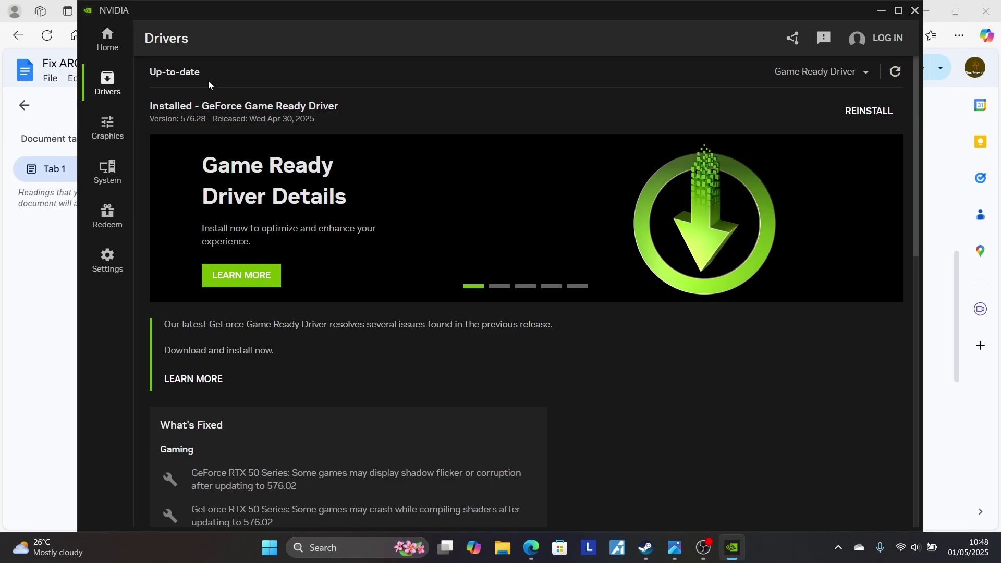
pyautogui.click(892, 77)
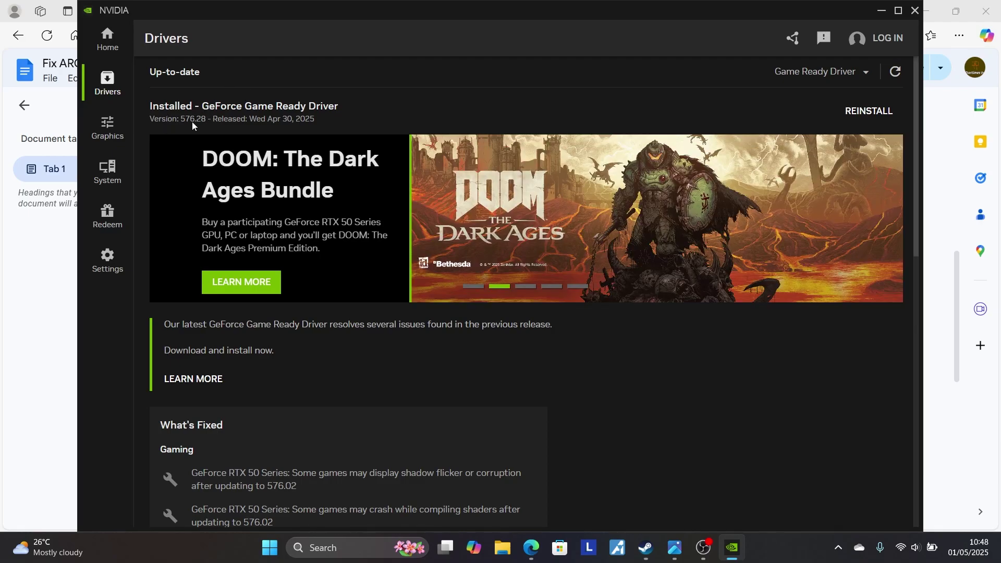
pyautogui.click(881, 11)
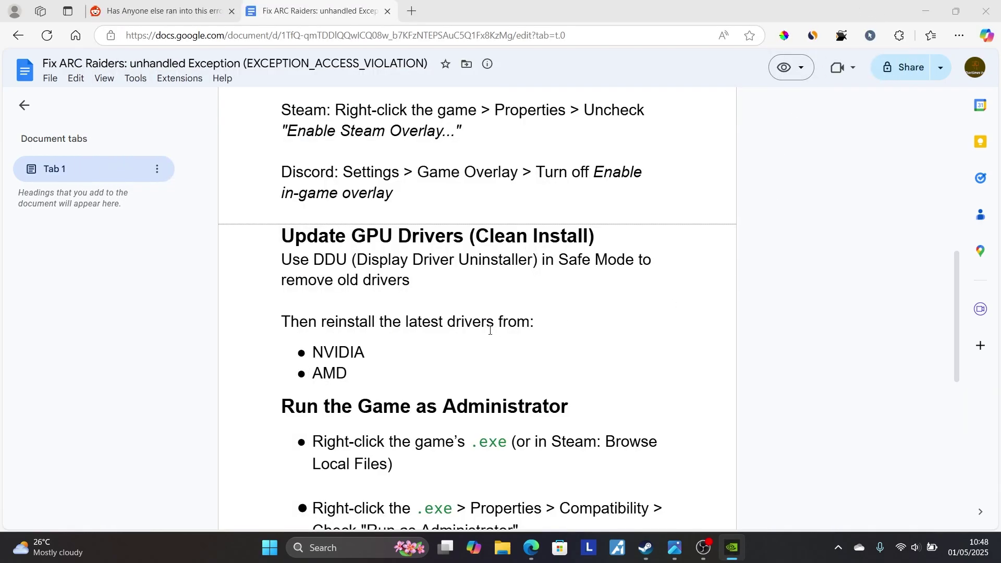
# Scroll the guide past the GPU driver section to 'Run the Game as Administrator'.
pyautogui.scroll(3, 490, 331)
pyautogui.scroll(-5, 491, 330)
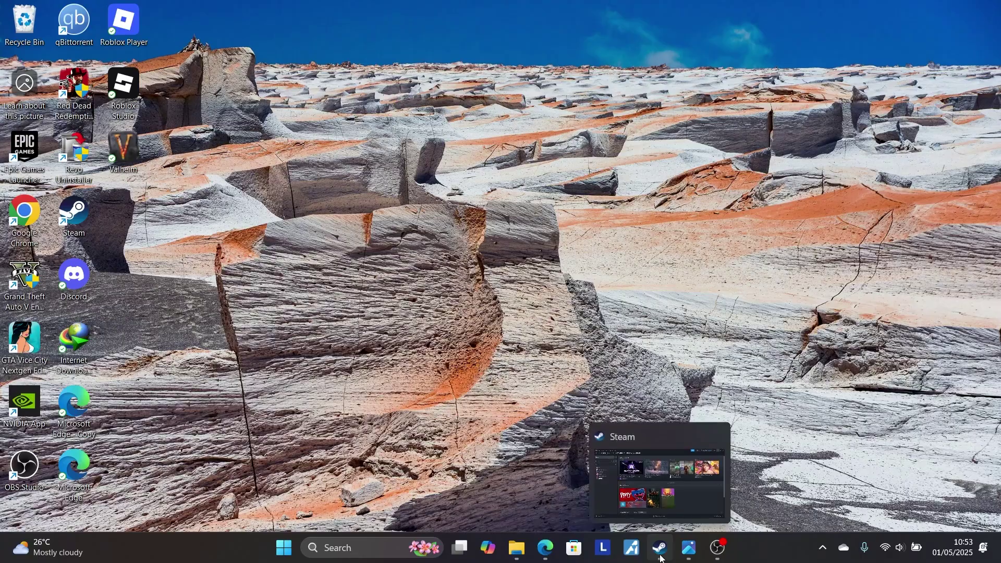
# Open Valheim's local install folder via its Steam Properties, Installed Files, Browse.
pyautogui.click(642, 467)
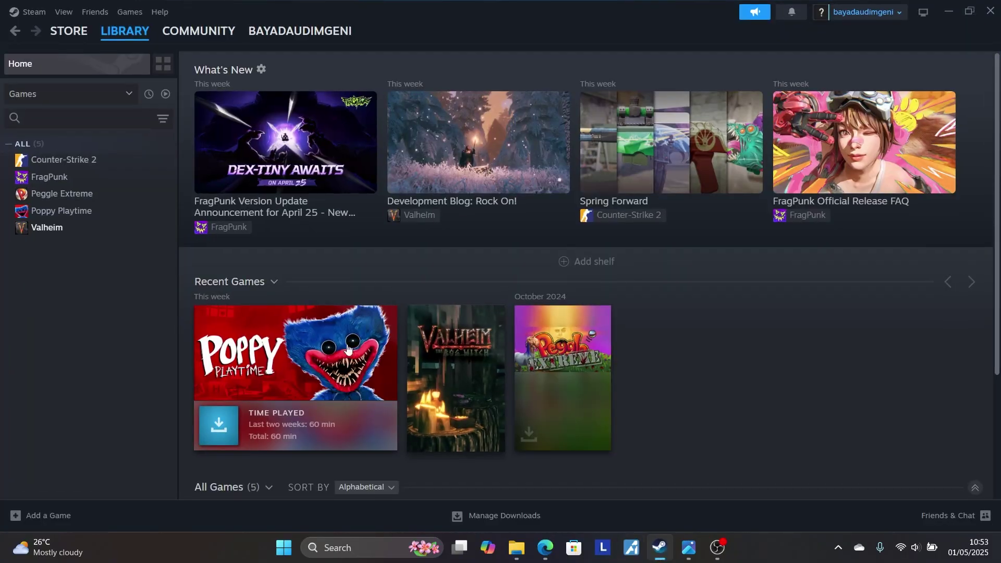
pyautogui.rightClick(68, 238)
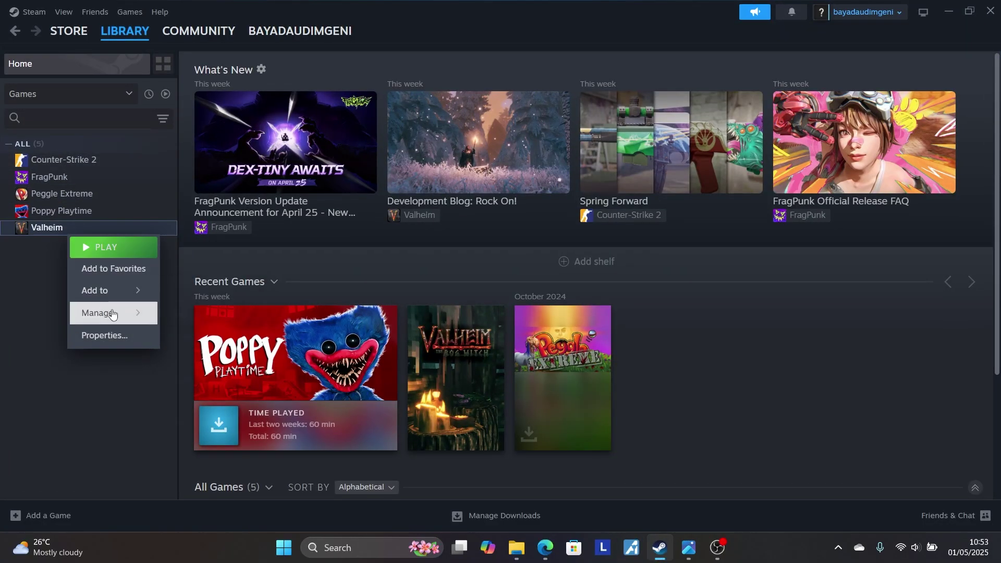
pyautogui.click(119, 339)
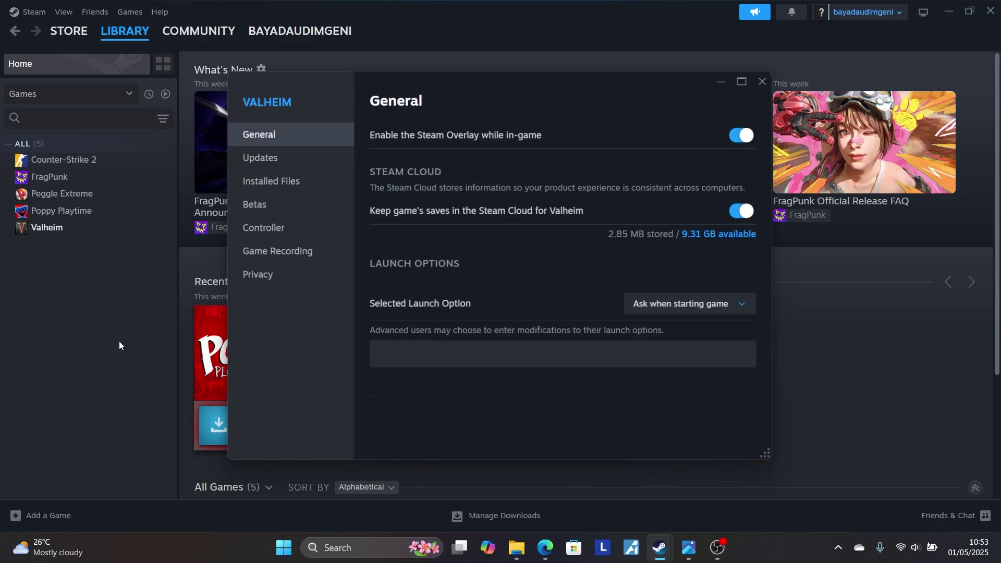
pyautogui.click(301, 194)
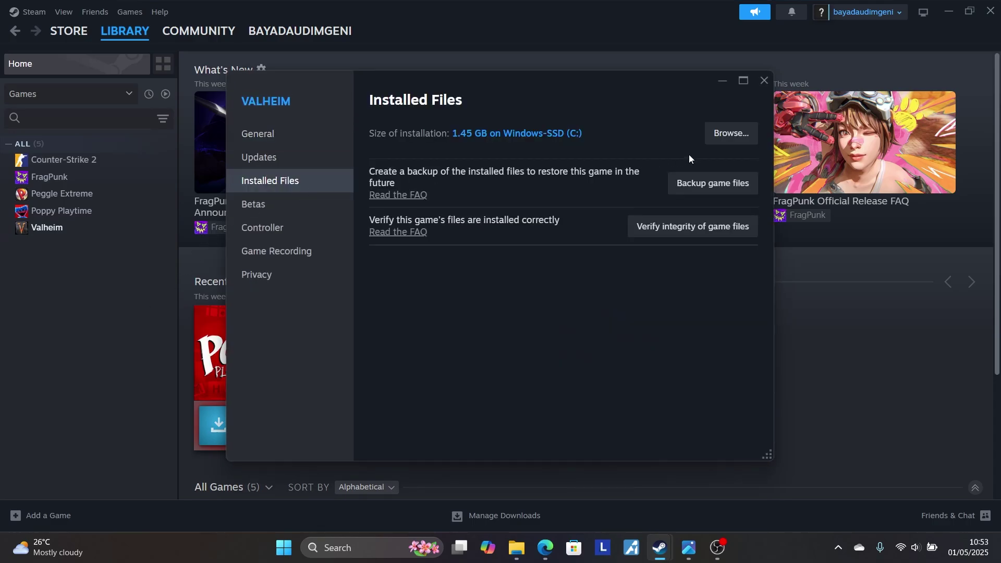
pyautogui.click(732, 135)
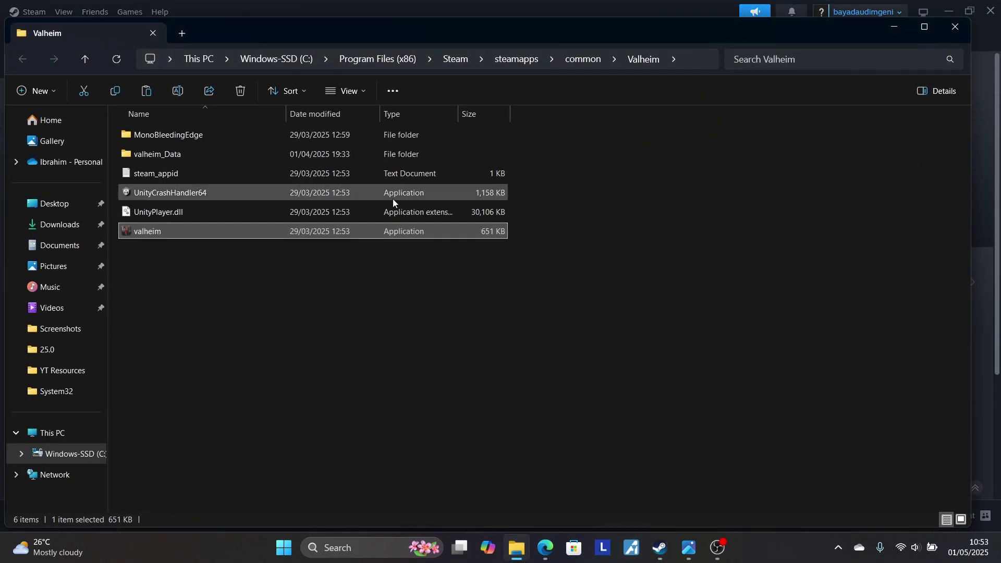
# Check the Compatibility settings in valheim.exe's Properties, then close the dialog unchanged.
pyautogui.rightClick(261, 234)
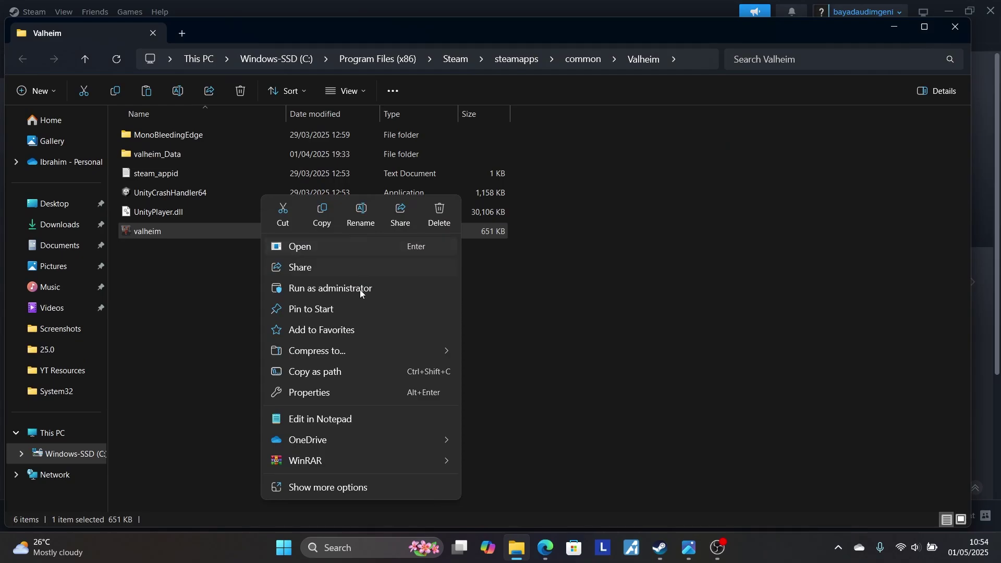
pyautogui.click(330, 393)
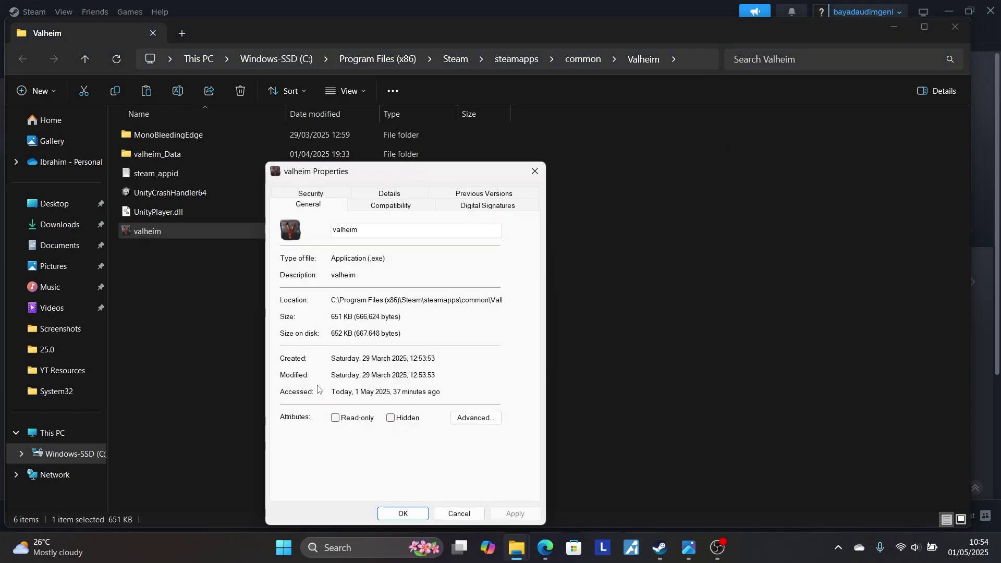
pyautogui.click(384, 208)
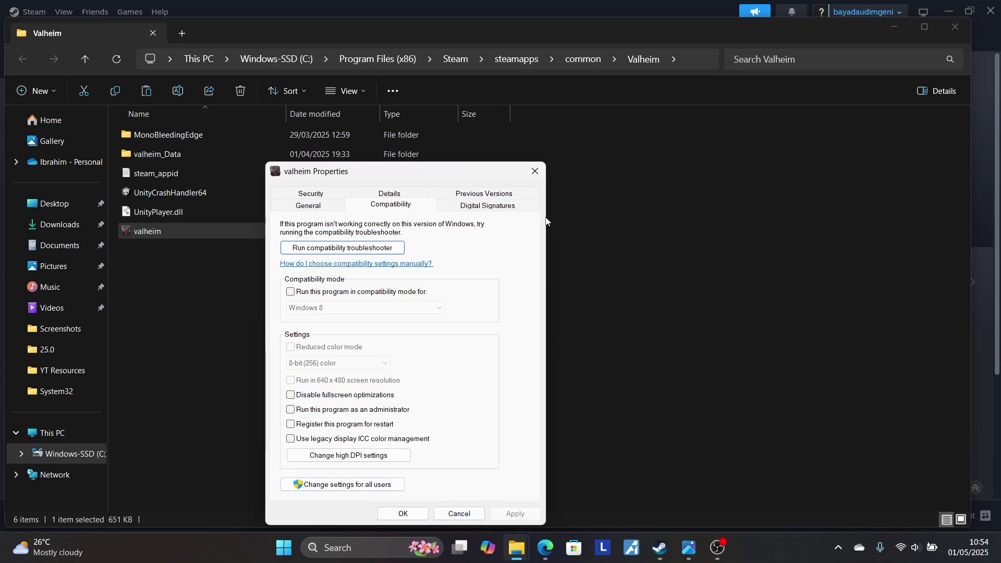
pyautogui.click(535, 171)
# Minimize File Explorer and Steam, bring Edge back, and scroll through the Google Docs fix guide.
pyautogui.click(900, 26)
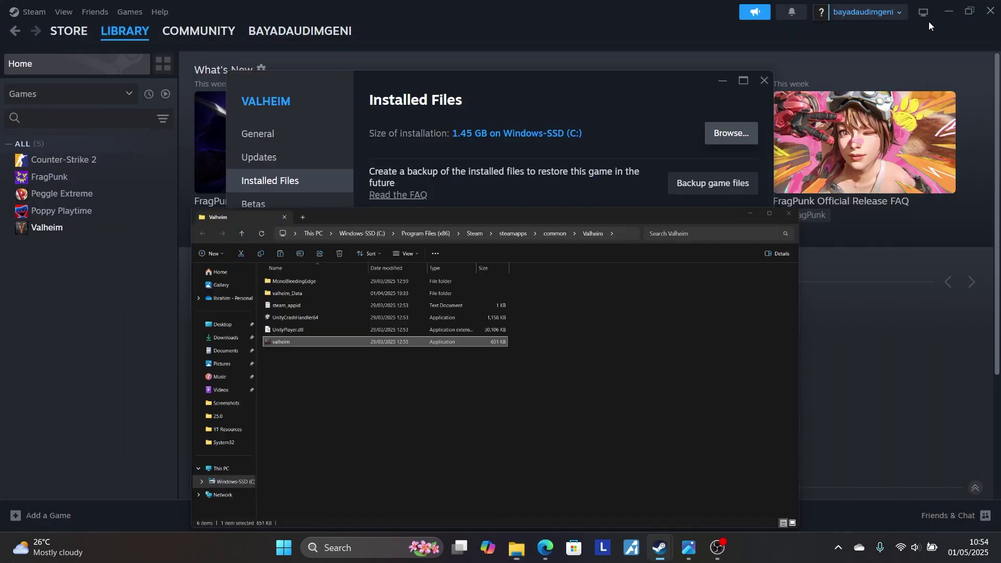
pyautogui.click(947, 10)
pyautogui.click(545, 548)
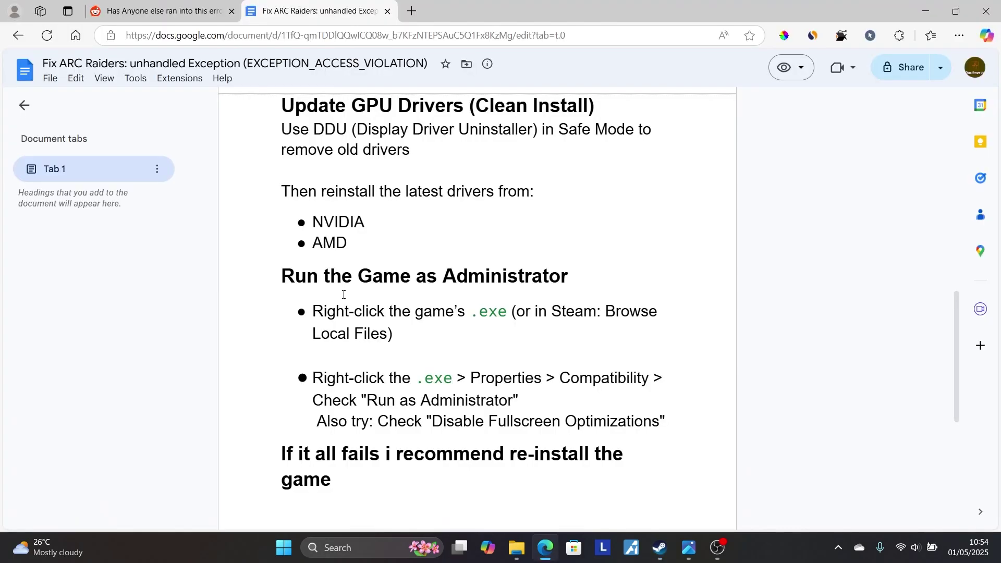
pyautogui.scroll(5, 344, 291)
pyautogui.scroll(-6, 344, 294)
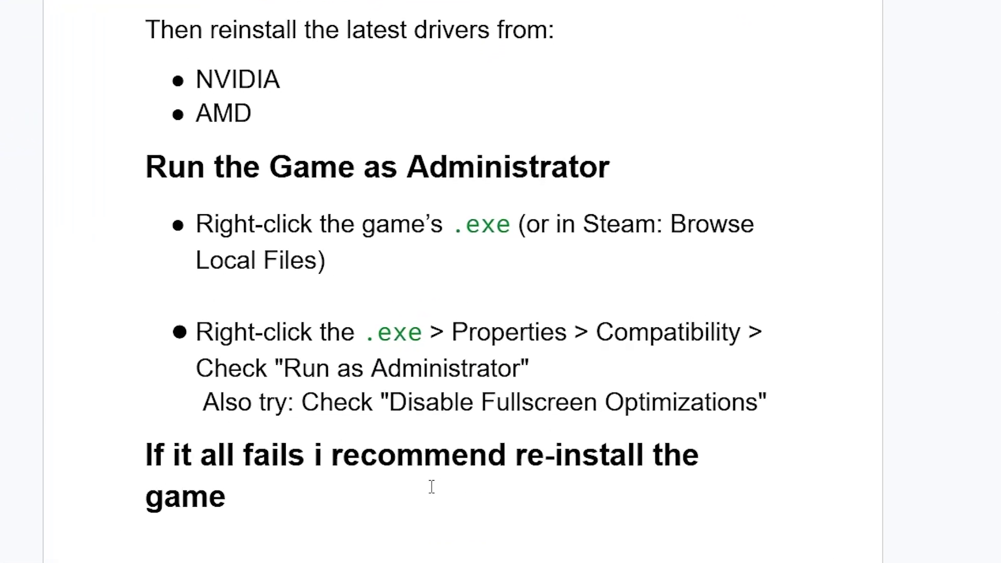
pyautogui.scroll(10, 432, 486)
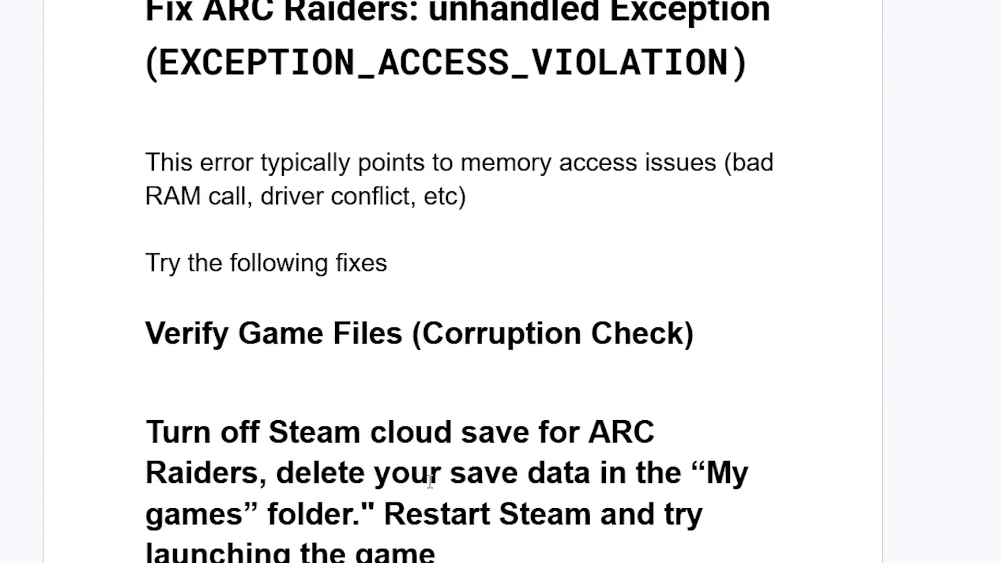